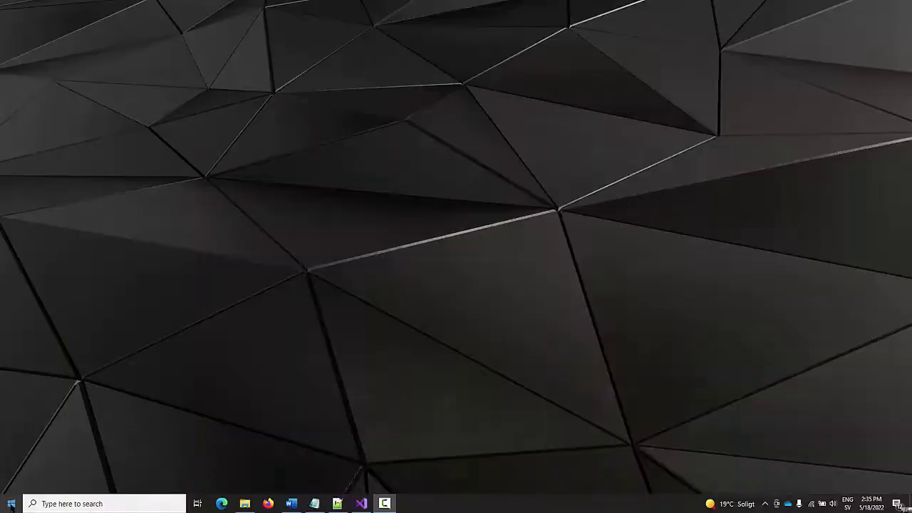
Step: Open the AutoCAD OEM 2023 Release Notes from the Start menu at the General Information topic
left_click(11, 504)
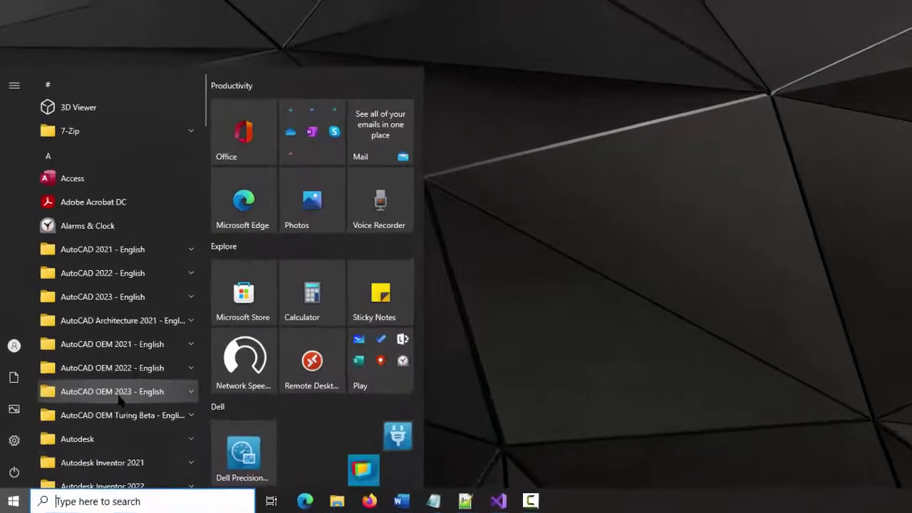
left_click(83, 425)
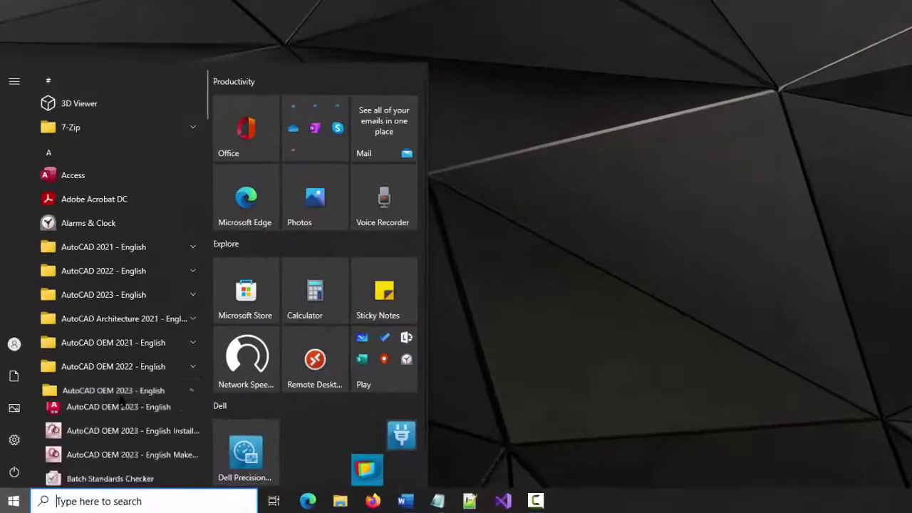
scroll(123, 404, "down", 3)
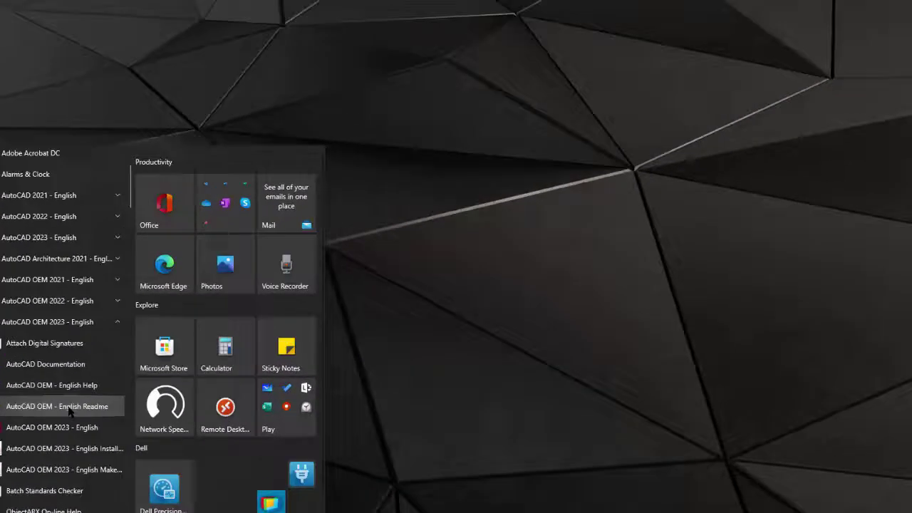
left_click(69, 407)
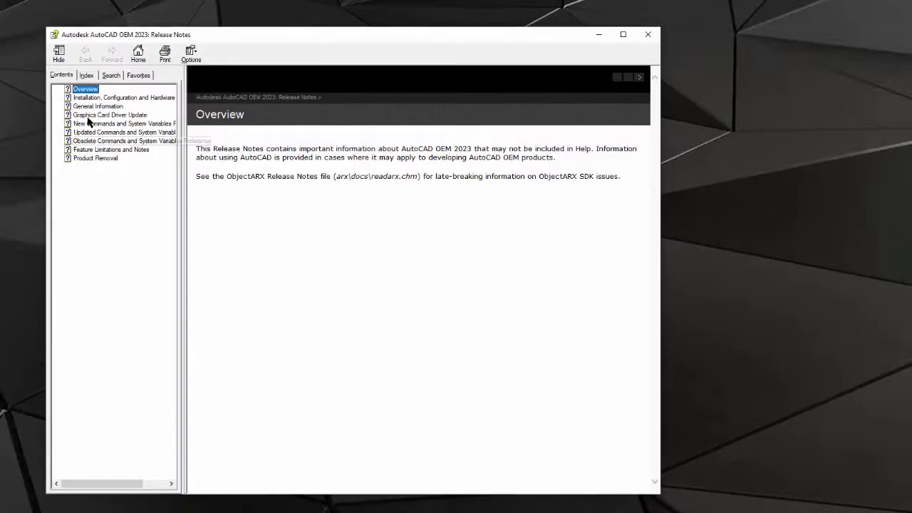
left_click(99, 107)
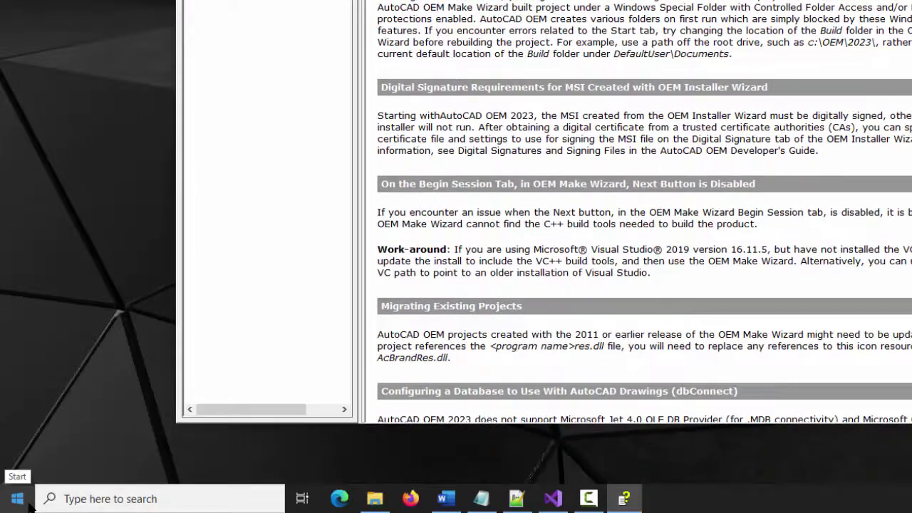
Step: Open the AutoCAD OEM Developer's Guide at the What's New? page
left_click(17, 497)
left_click(121, 383)
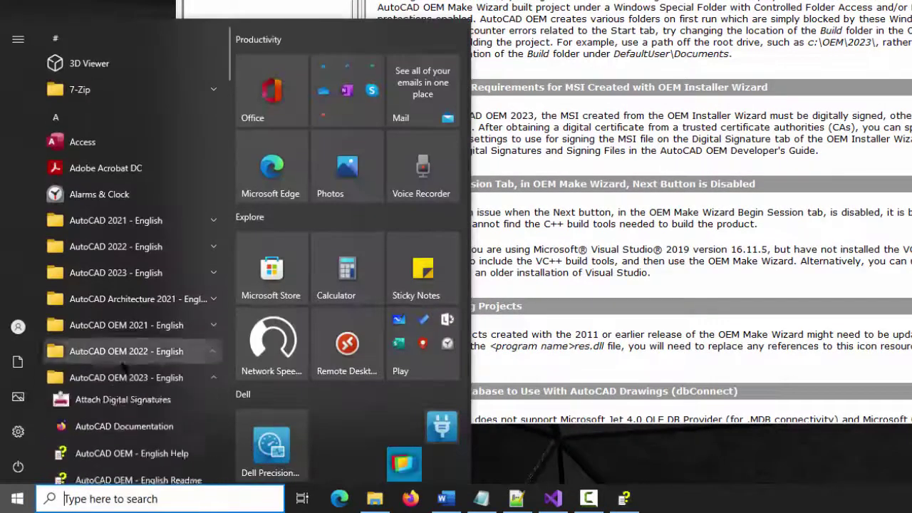
left_click(132, 248)
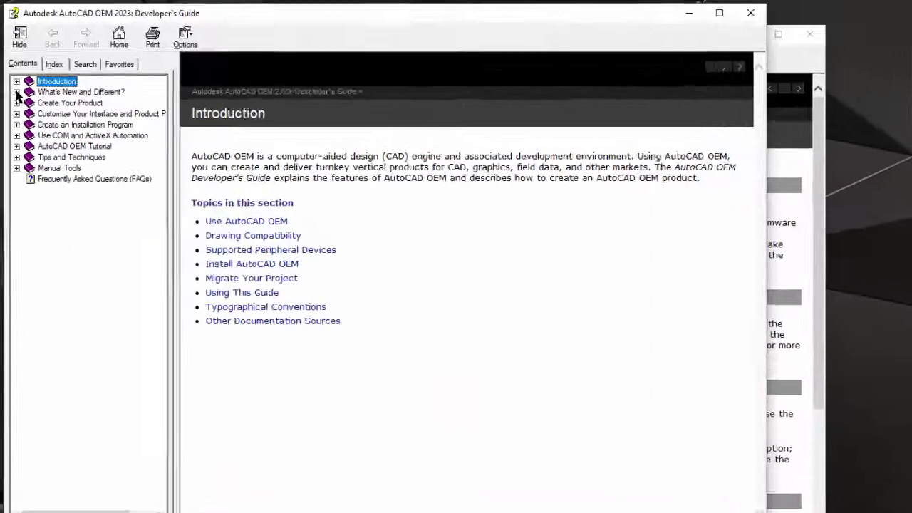
left_click(16, 74)
left_click(75, 118)
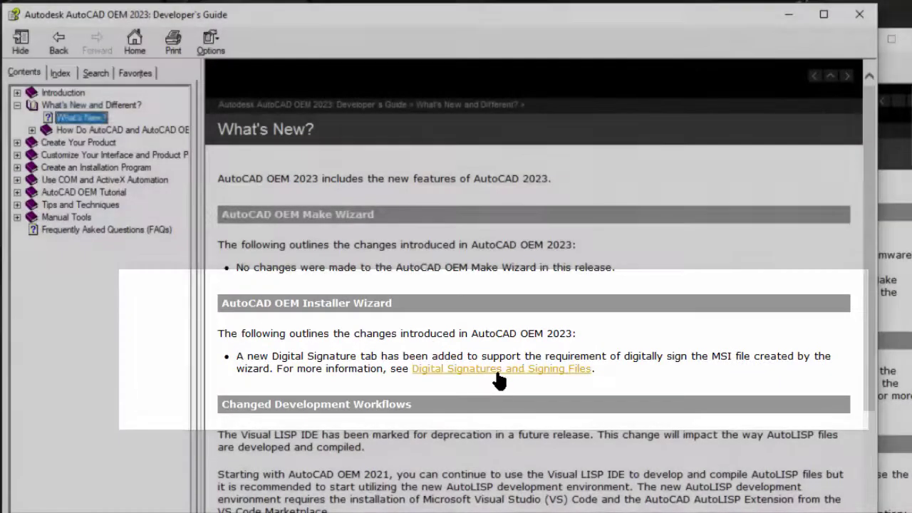
Step: Go to the Digital Signatures and Signing Files topic and list its subtopics
left_click(499, 369)
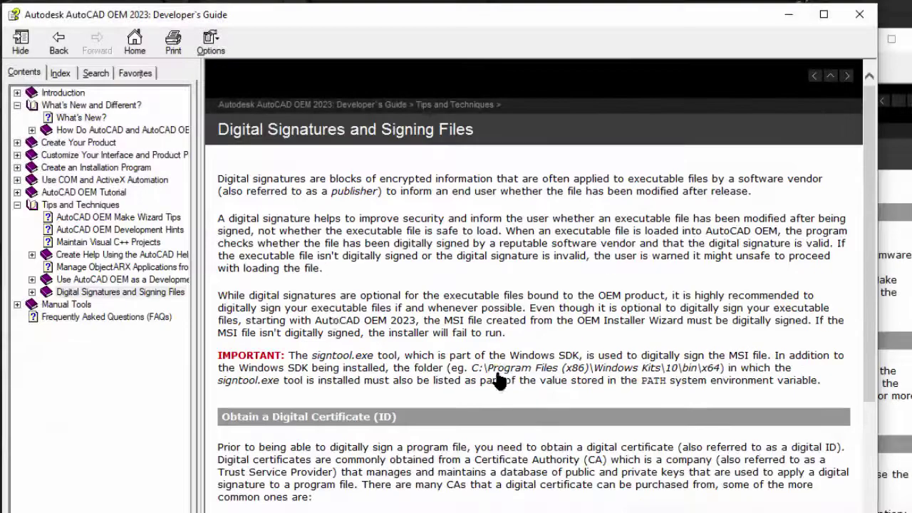
left_click(32, 292)
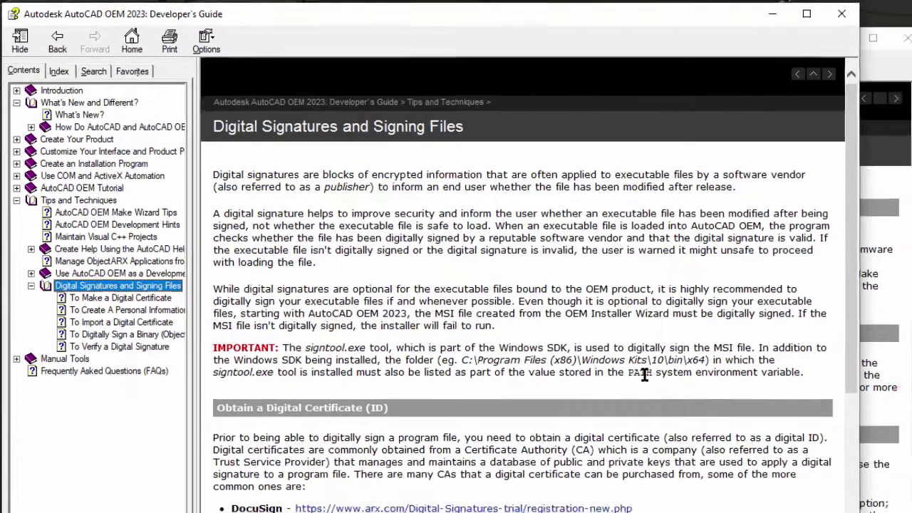
scroll(641, 381, "down", 2)
scroll(593, 344, "down", 5)
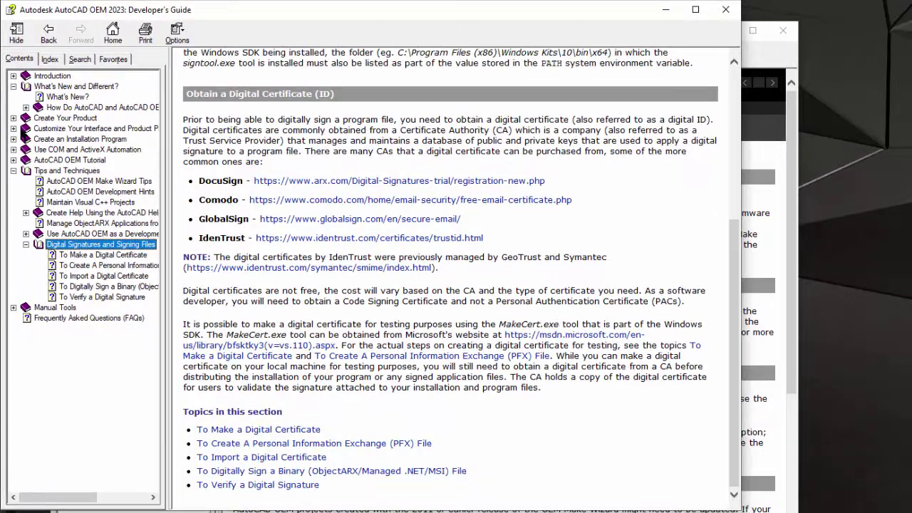
Step: Drill through Create an Installation Program > Use the OEMInstallerWizard to the Digital Signature Tab topic
left_click(13, 139)
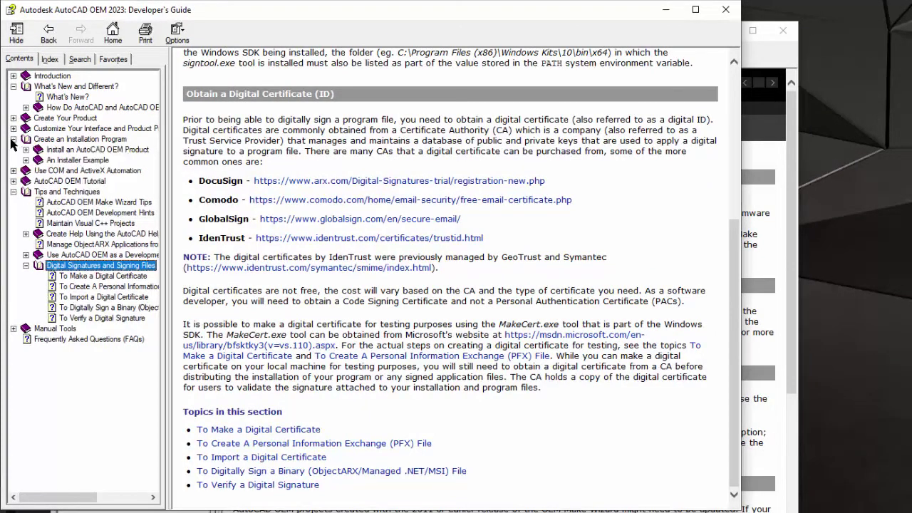
left_click(52, 140)
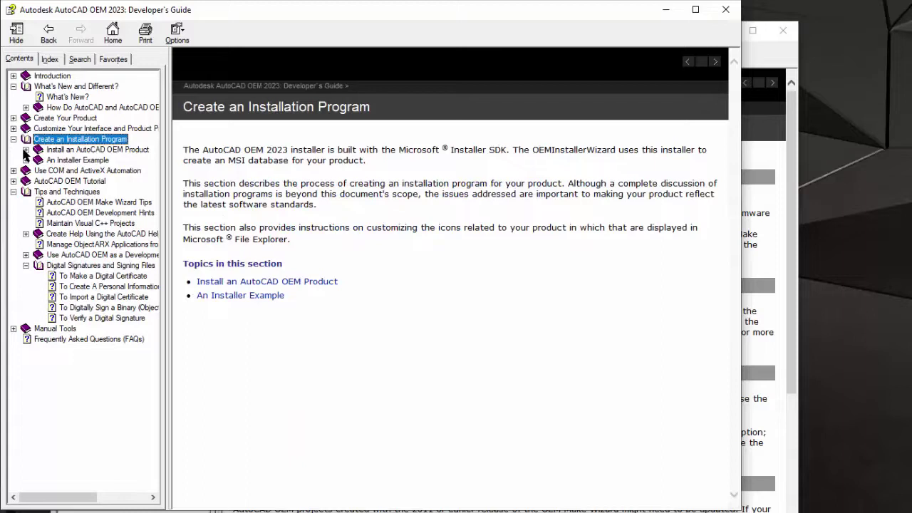
left_click(25, 149)
left_click(38, 182)
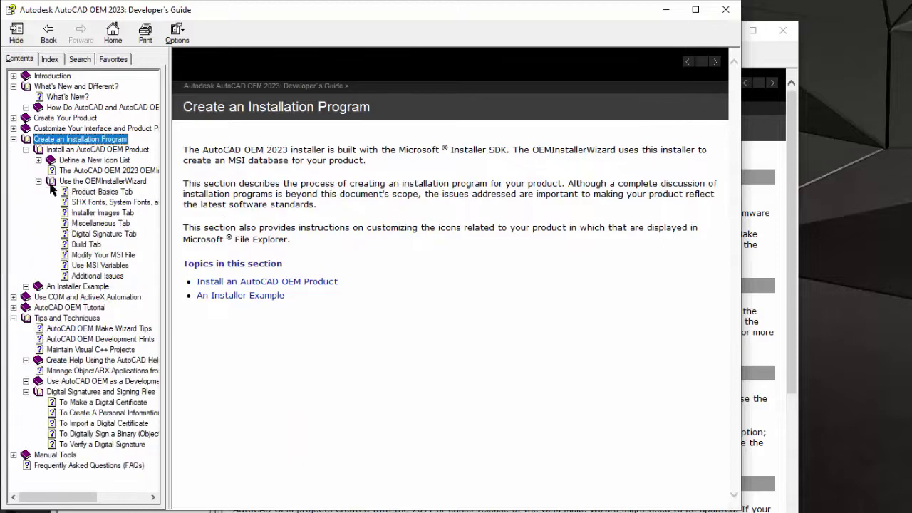
left_click(104, 183)
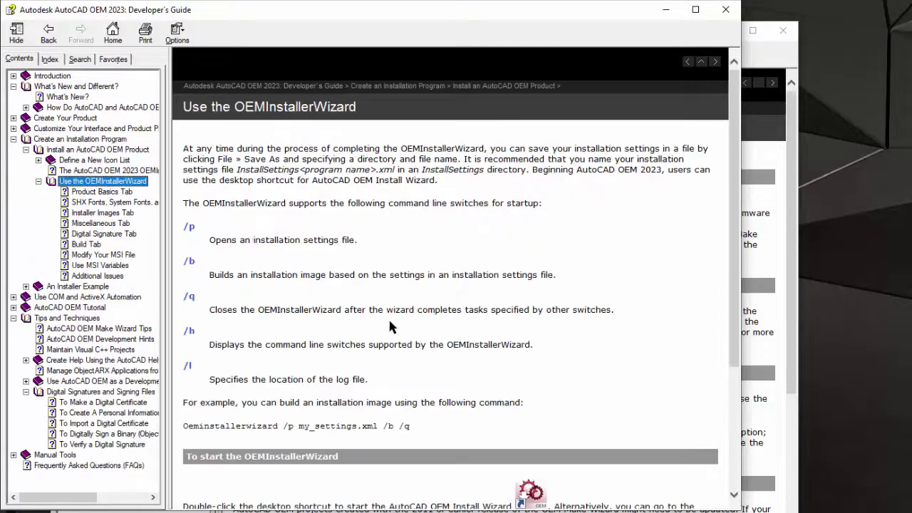
scroll(391, 327, "down", 5)
left_click(255, 429)
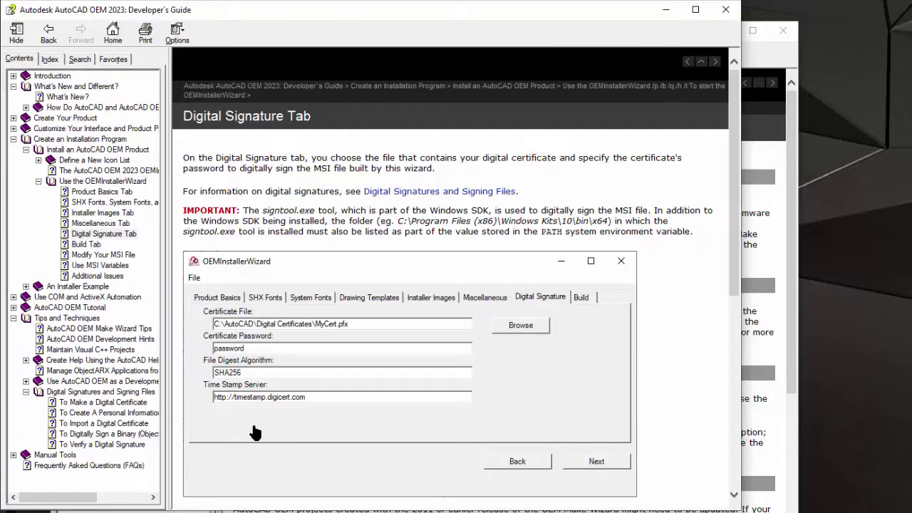
scroll(327, 305, "down", 10)
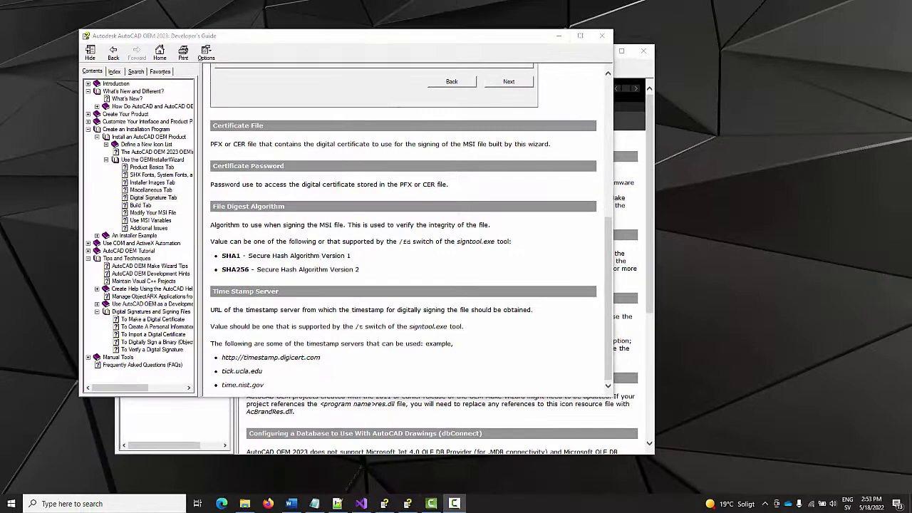
Step: Minimize both help windows and run the AutoCAD OEM Make Wizard as administrator
left_click(560, 36)
left_click(602, 53)
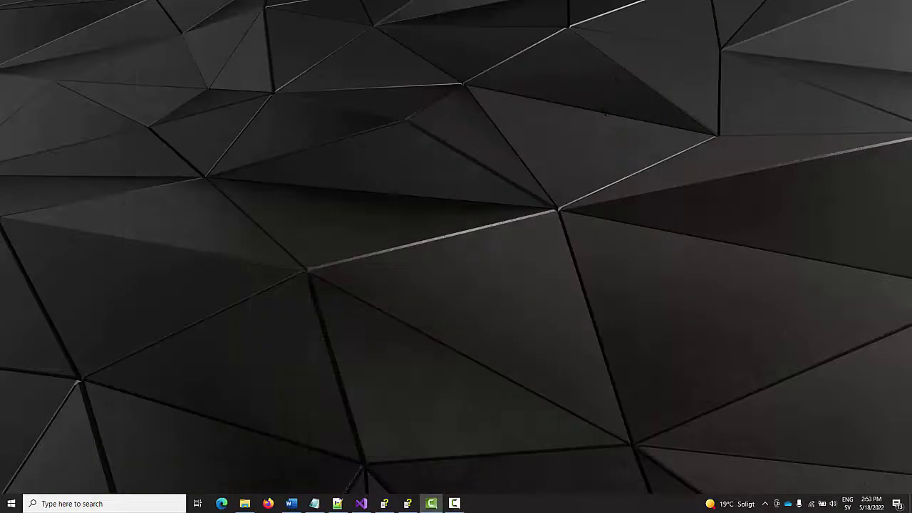
left_click(11, 504)
left_click(77, 424)
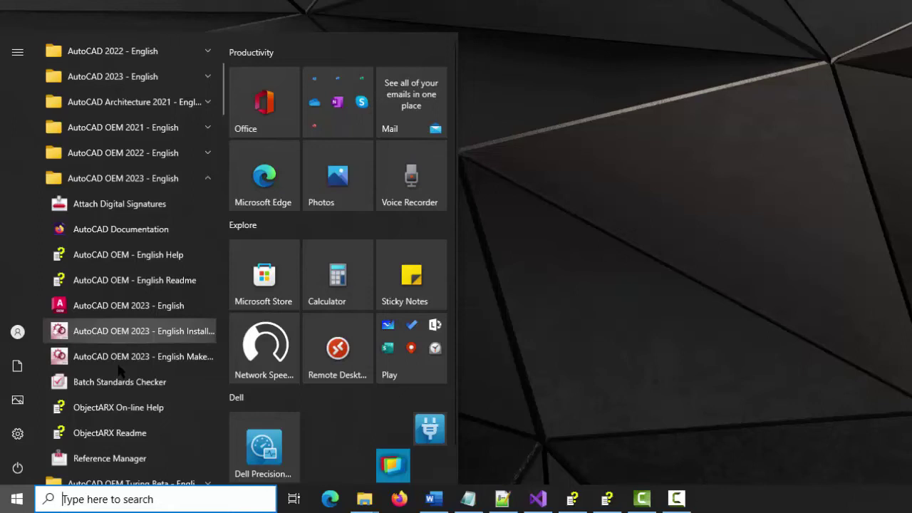
right_click(125, 356)
mouse_move(164, 392)
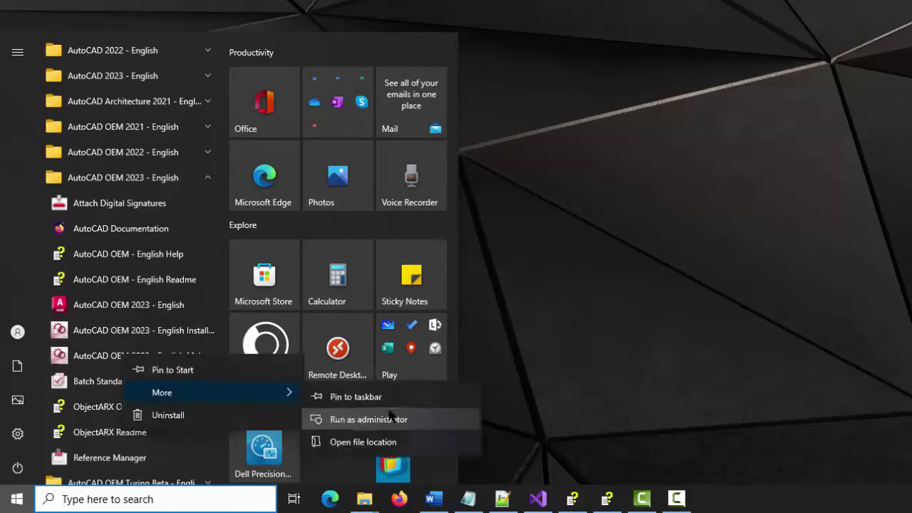
left_click(363, 418)
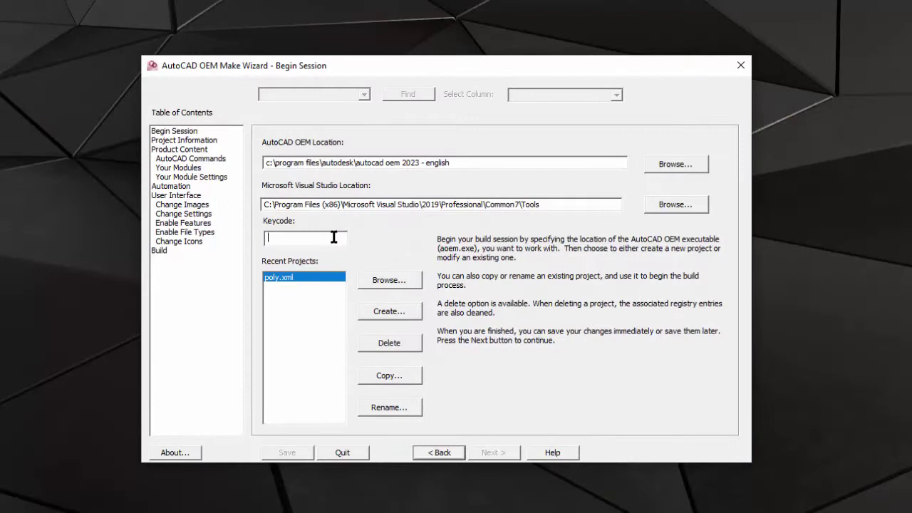
Step: Build the poly product, run poly.exe and start a new blank Drawing1 in PolyCAD 2023
left_click(176, 249)
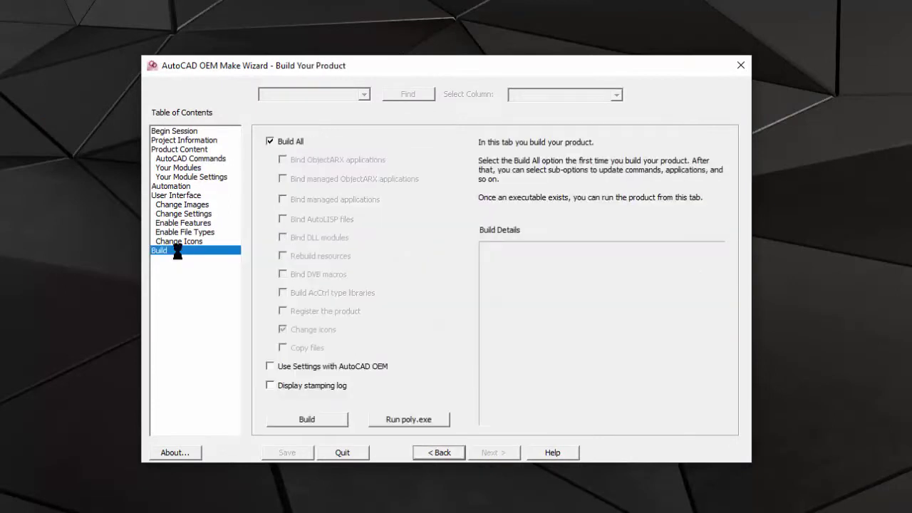
left_click(300, 420)
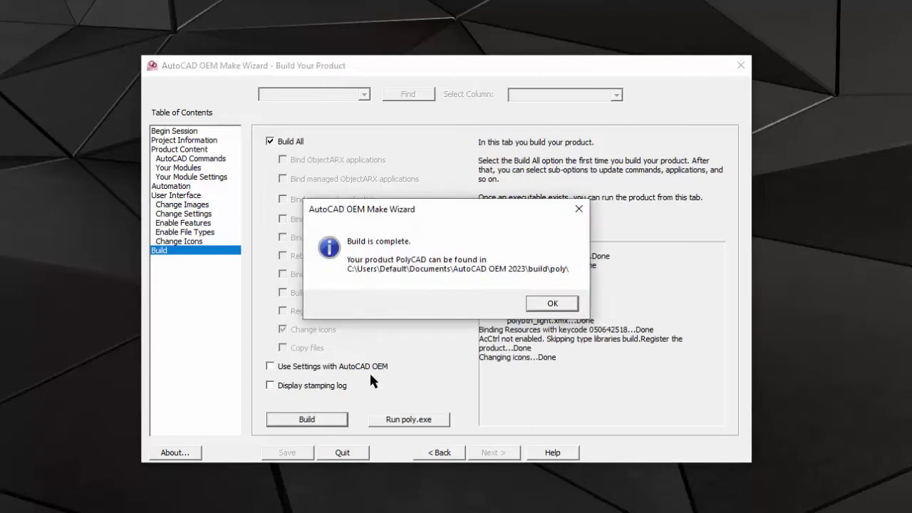
left_click(552, 305)
left_click(409, 419)
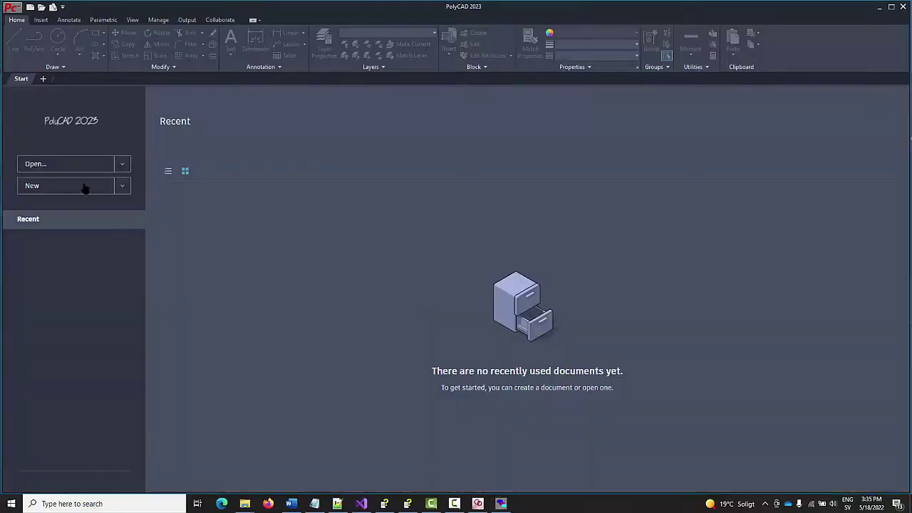
left_click(62, 187)
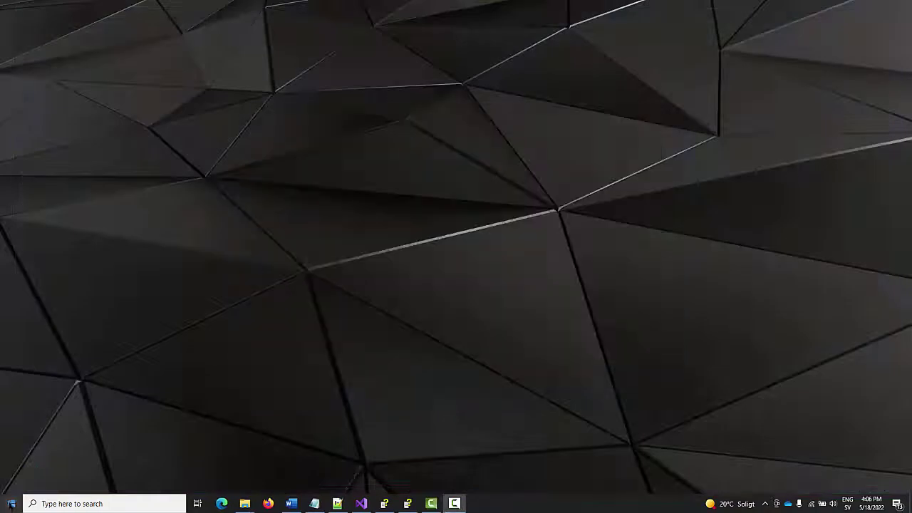
Step: Run OEMInstallerWizard as administrator and load the saved PolyCAD 2023 XML configuration
key("super")
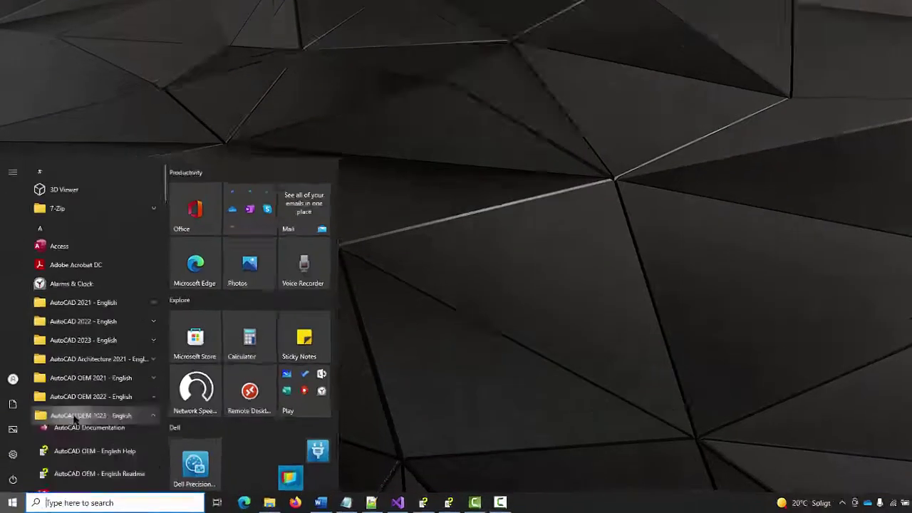
left_click(63, 426)
right_click(100, 345)
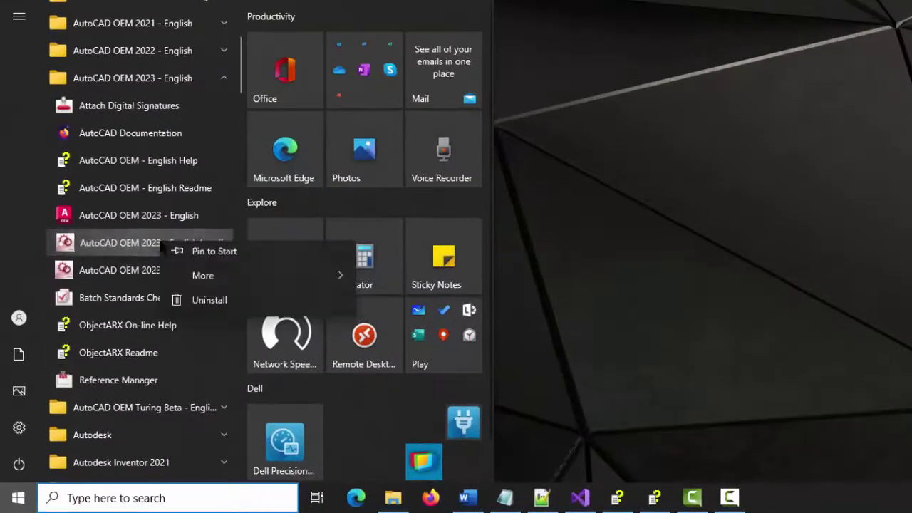
mouse_move(203, 276)
left_click(410, 364)
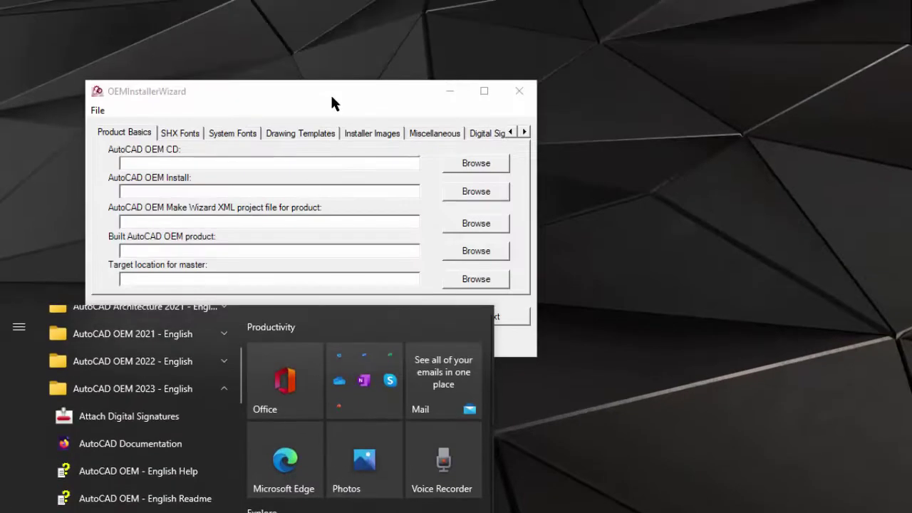
left_click(330, 39)
left_click(99, 57)
left_click(122, 129)
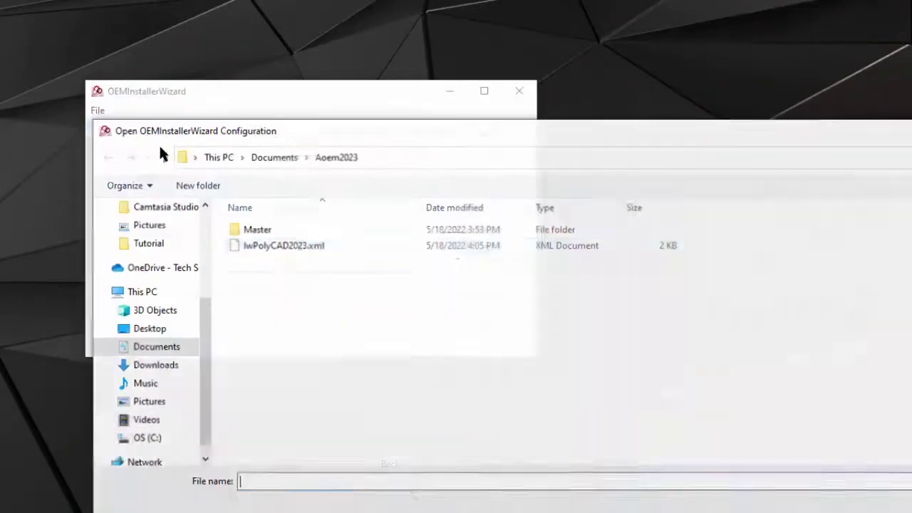
double_click(295, 241)
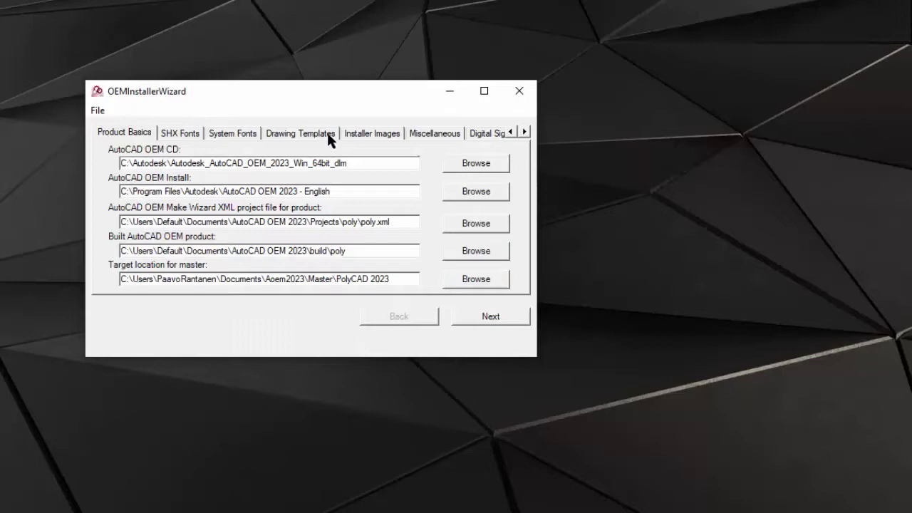
Step: Check the Digital Signature settings and build the signed installer
left_click(481, 133)
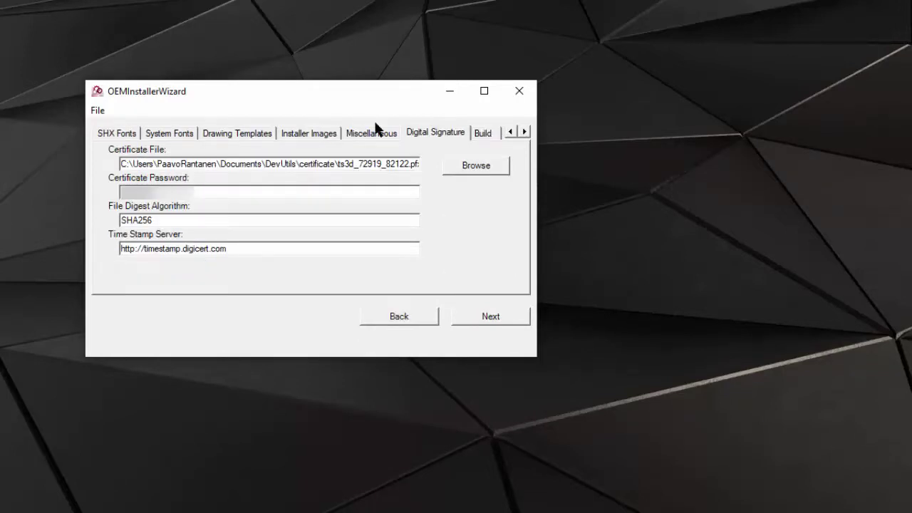
left_click(486, 134)
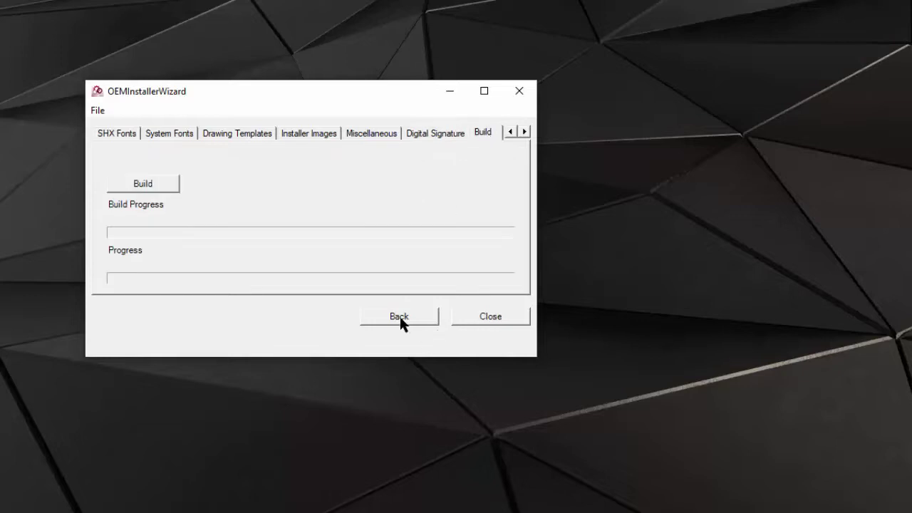
left_click(144, 184)
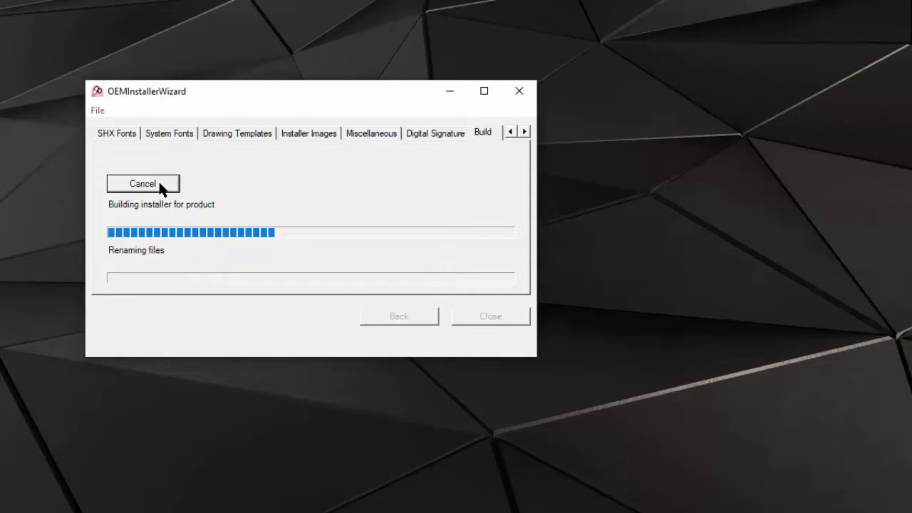
Step: Copy the Target location path ending in Aoem2023\Master\PolyCAD 2023 from Product Basics
left_click(510, 132)
left_click(126, 135)
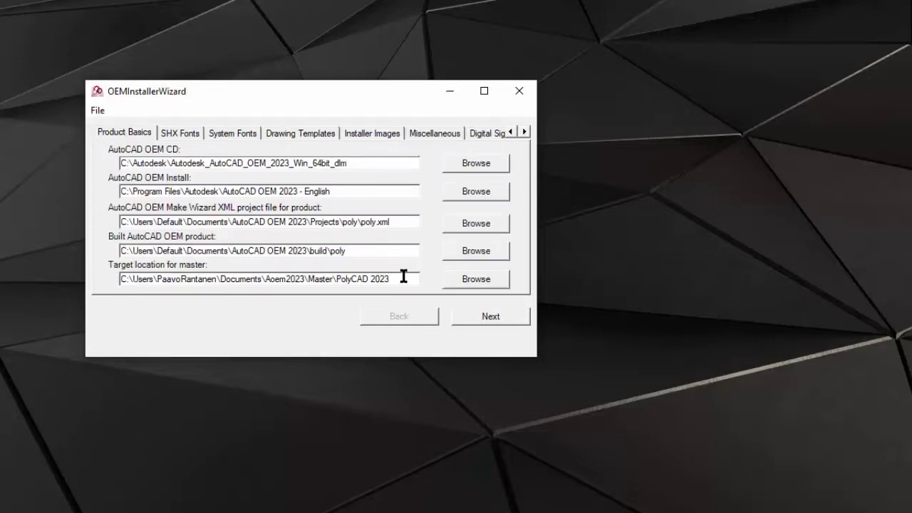
left_click_drag(404, 276, 75, 269)
right_click(155, 280)
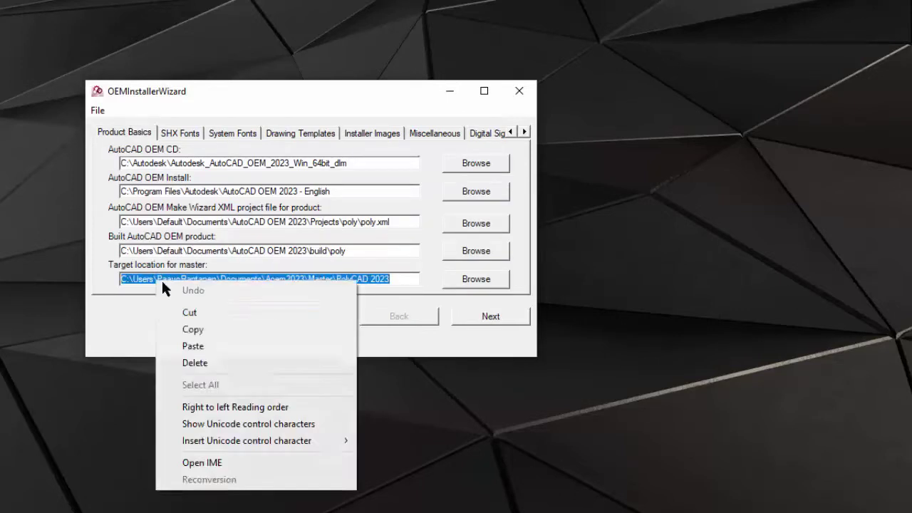
left_click(207, 326)
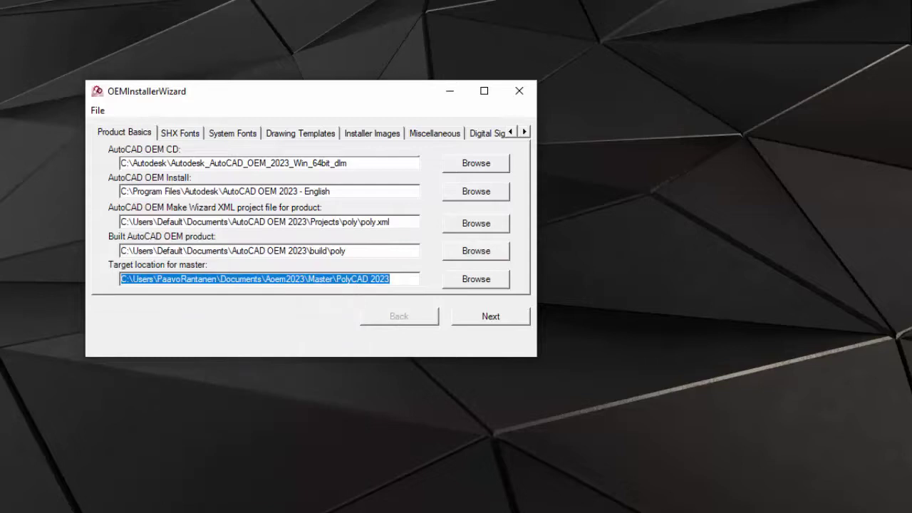
Step: Go to the copied master location and open its x64\poly output folder
key("super+r")
key("ctrl+v")
key("Return")
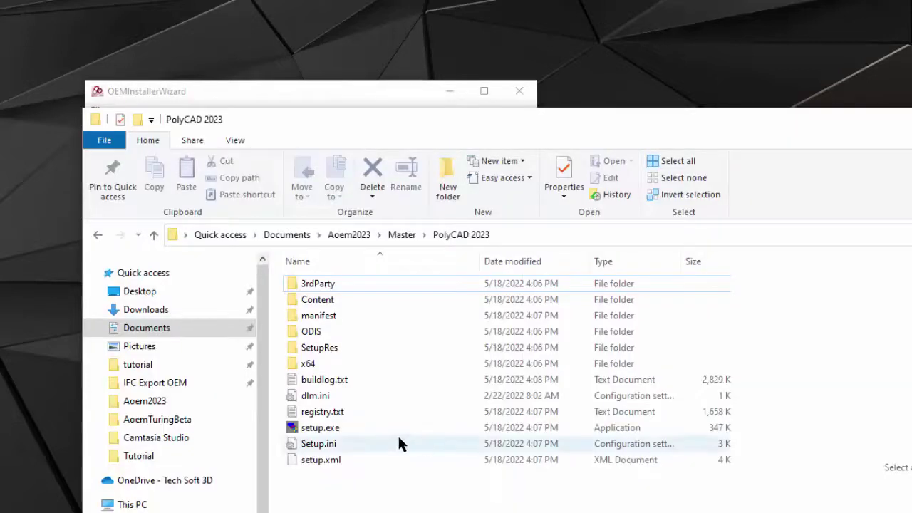
double_click(329, 361)
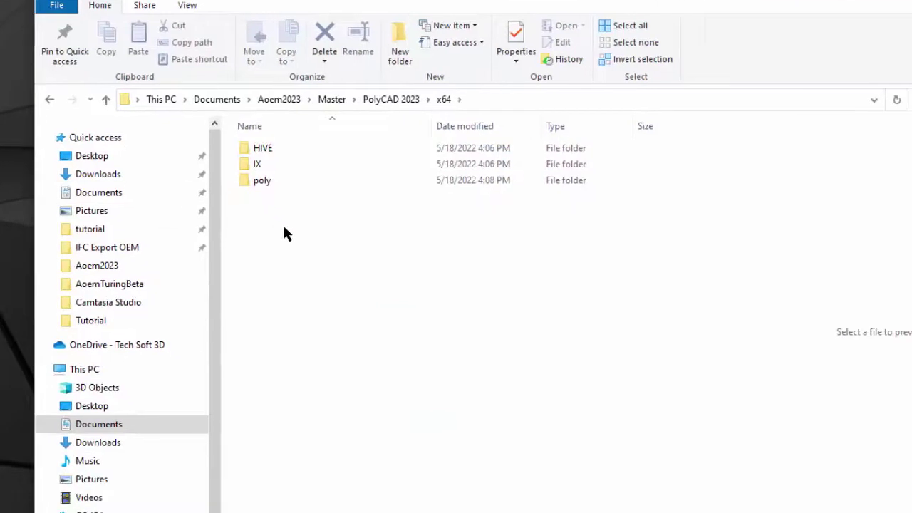
double_click(311, 285)
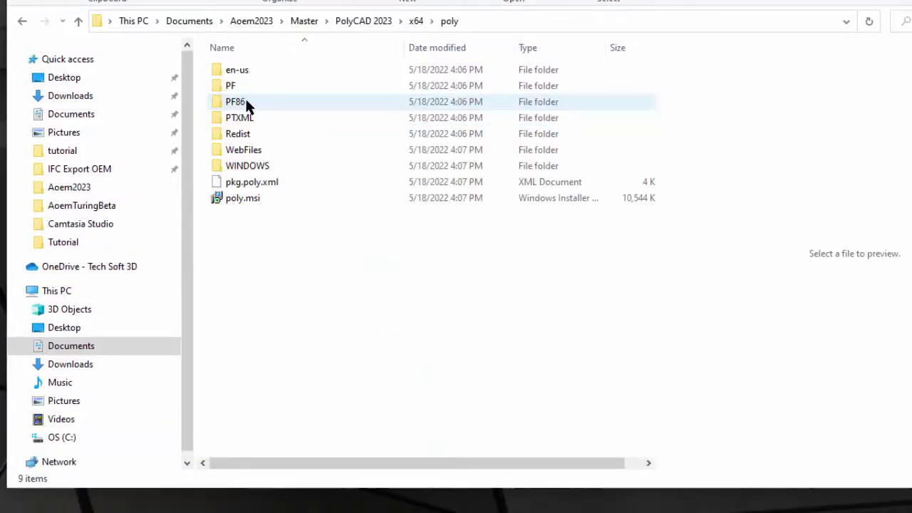
Step: View poly.msi's Digital Signatures, showing the Tech Soft 3D, Inc. sha256 signature
left_click(244, 197)
right_click(244, 198)
left_click(285, 186)
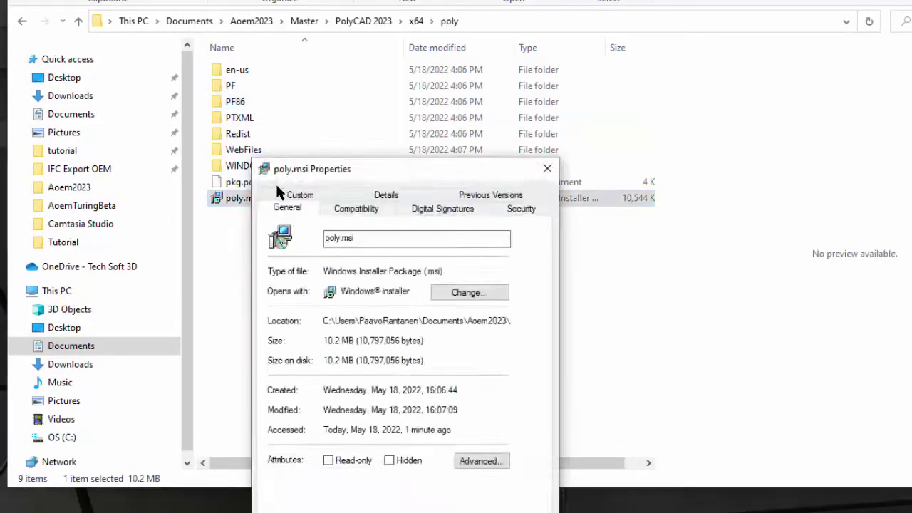
left_click(425, 212)
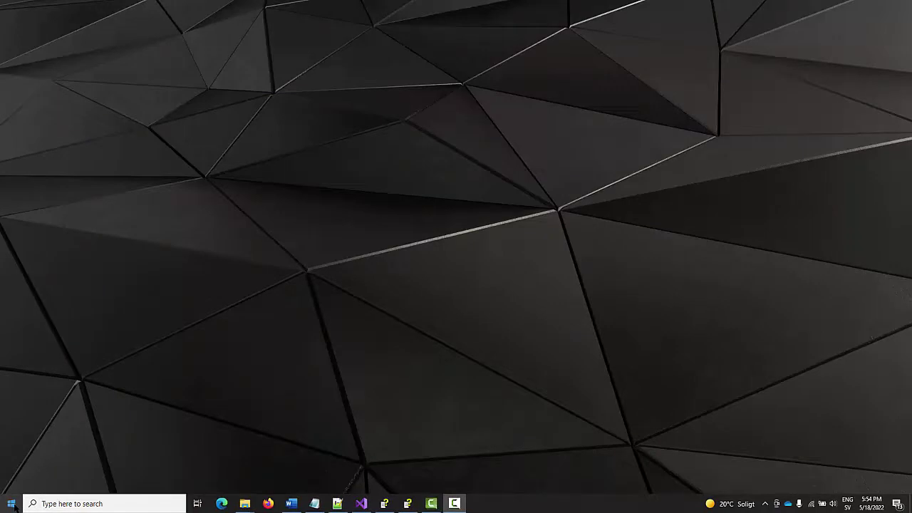
Step: Open Advanced system settings from Settings > System > About
left_click(11, 504)
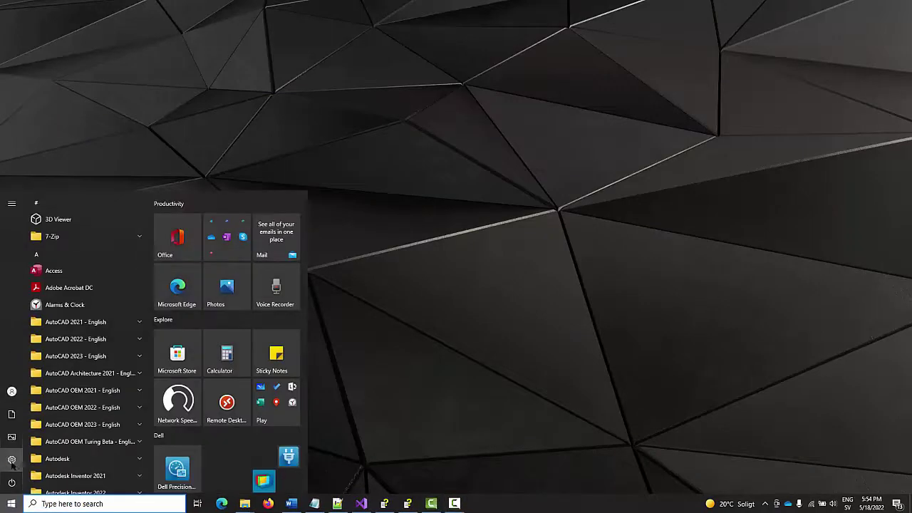
left_click(11, 462)
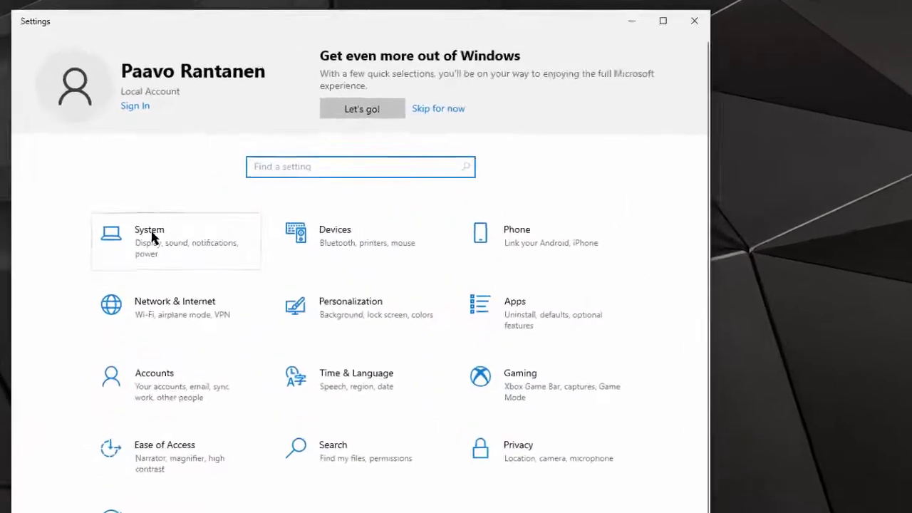
left_click(147, 211)
scroll(93, 417, "down", 3)
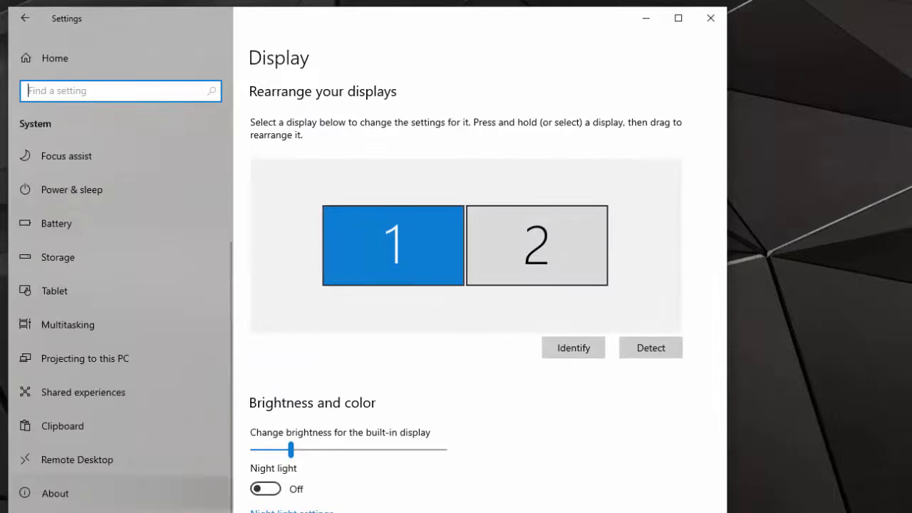
left_click(49, 494)
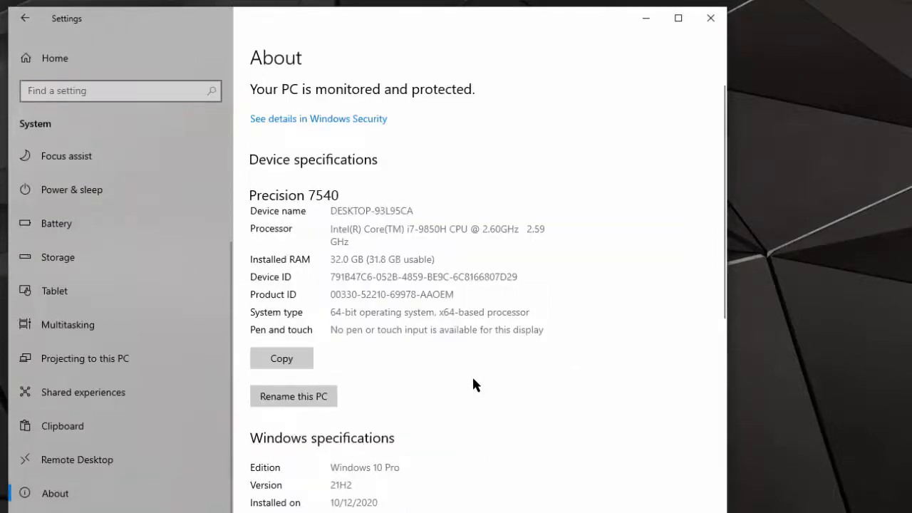
scroll(470, 385, "down", 5)
scroll(461, 405, "down", 2)
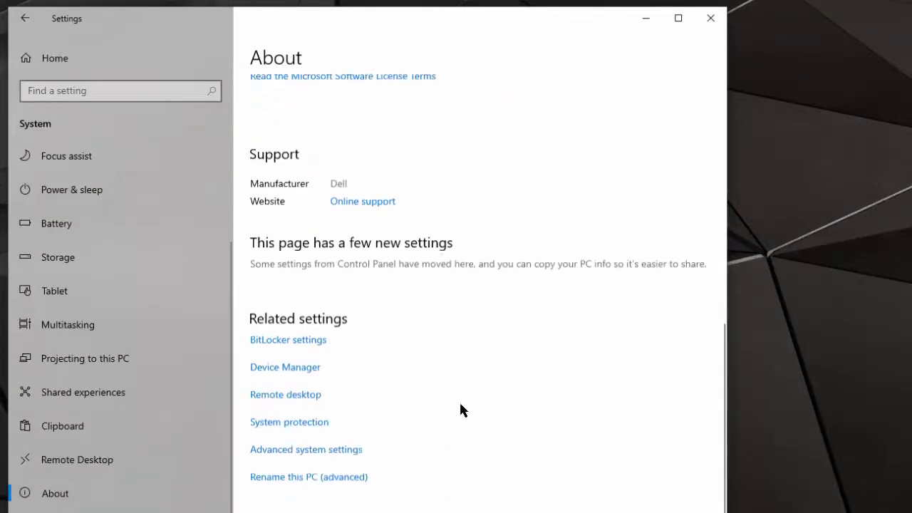
left_click(355, 450)
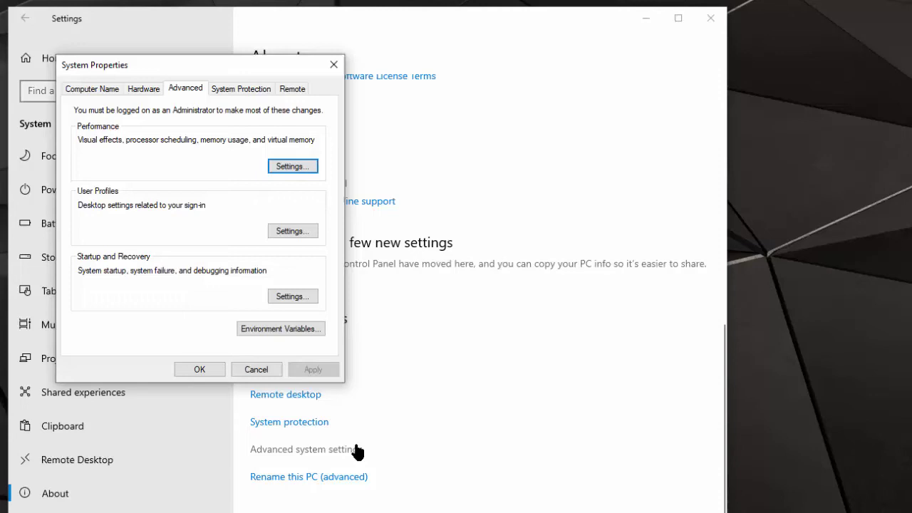
Step: Inspect the user Path variable for the Windows Kits 10 bin x64 folder
left_click(293, 333)
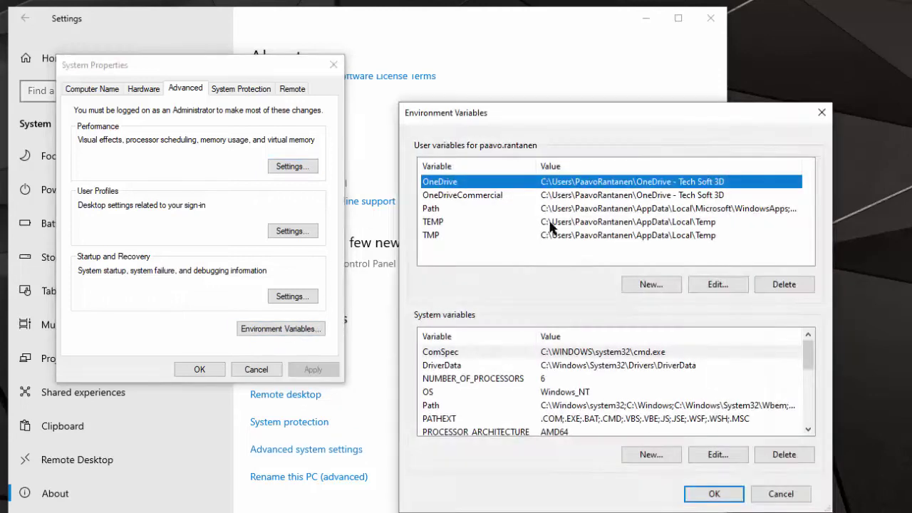
left_click(581, 209)
double_click(803, 164)
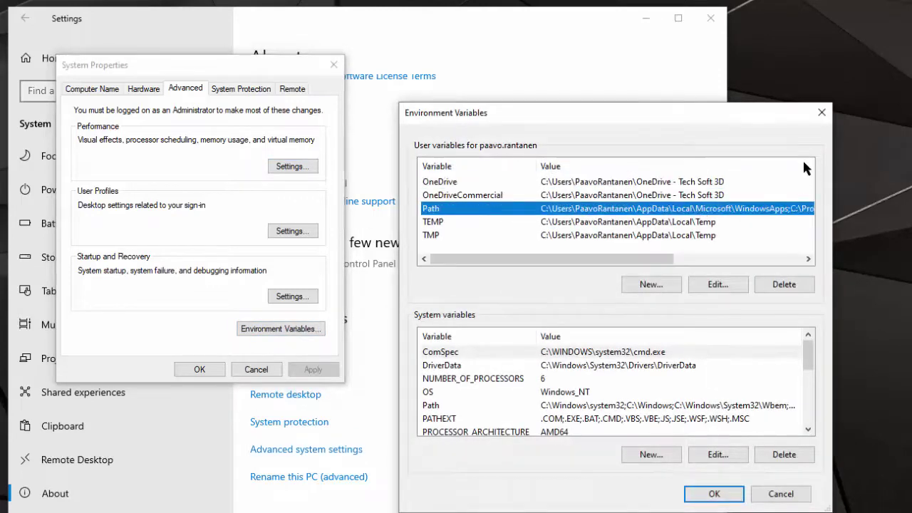
left_click_drag(651, 261, 779, 260)
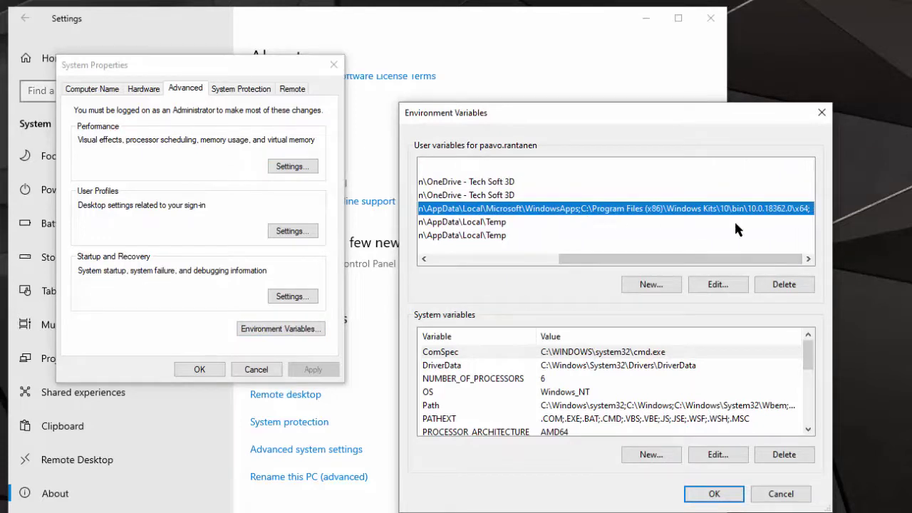
Step: Cancel Environment Variables and System Properties, and close Settings
left_click(781, 493)
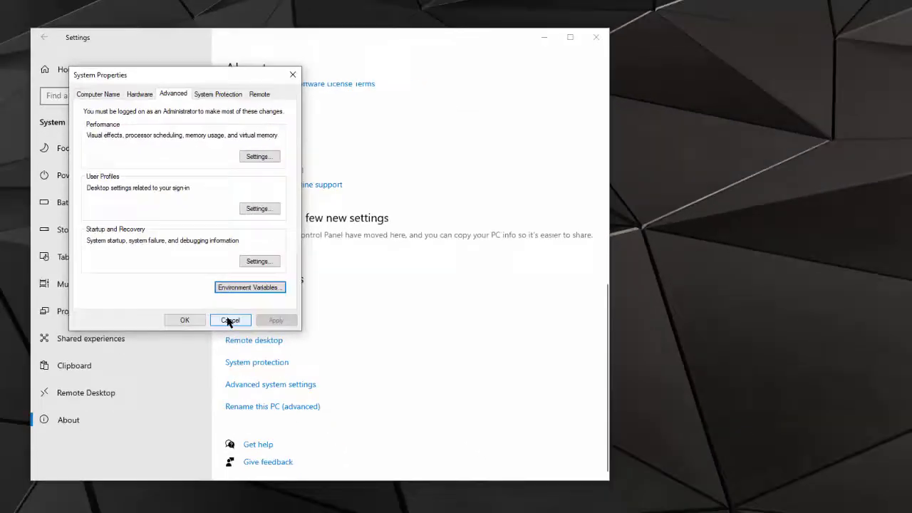
left_click(228, 320)
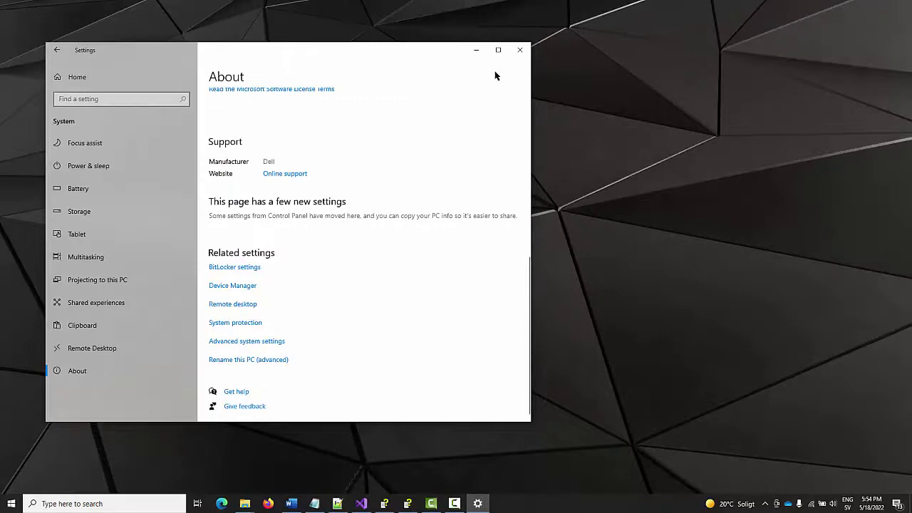
left_click(520, 50)
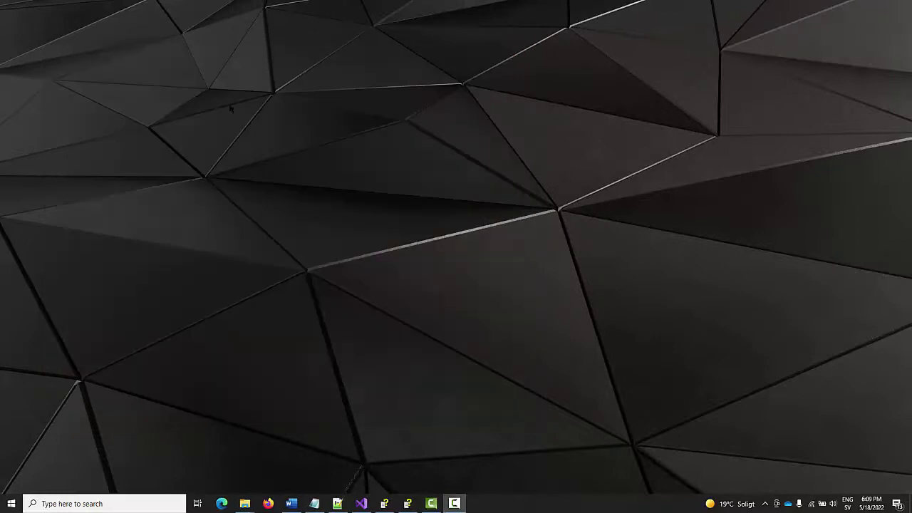
Step: Search for cmd and launch Command Prompt as administrator
left_click(129, 504)
type("cmd")
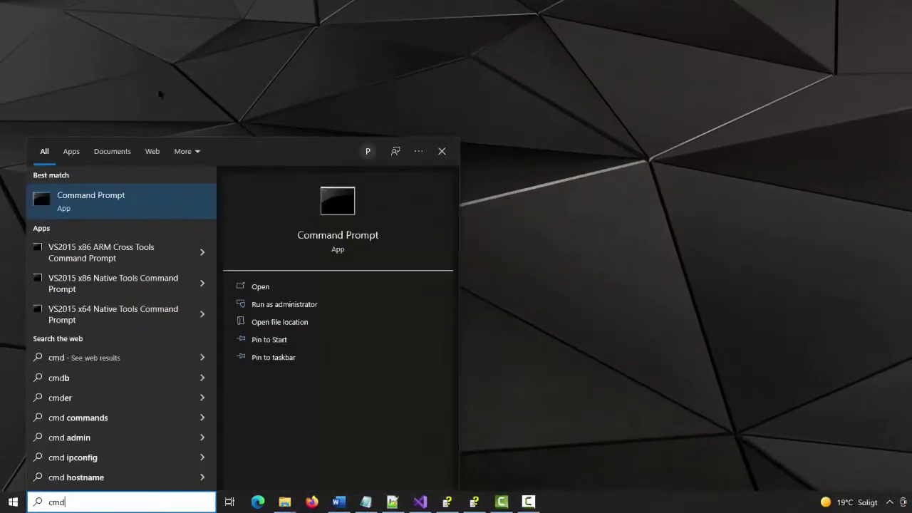
right_click(130, 200)
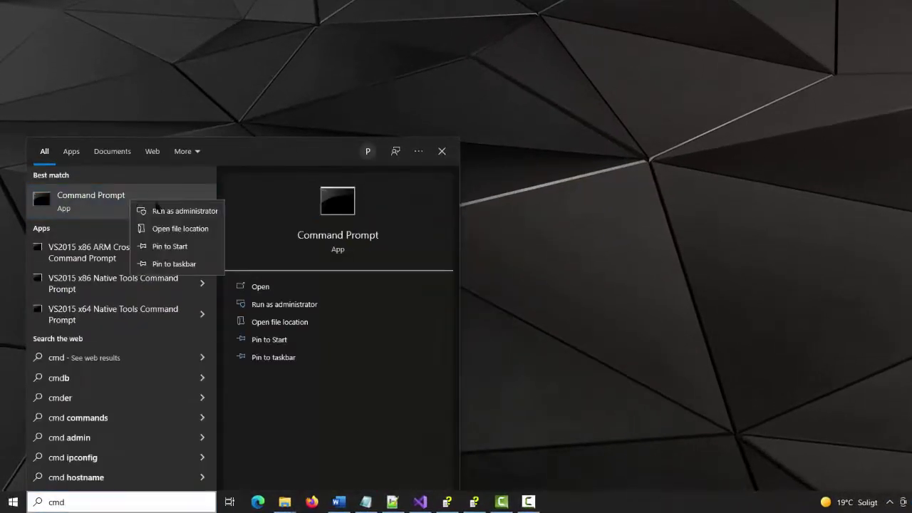
left_click(174, 207)
Step: Change directory up and into C:\Program Files (x86)
type("cd ..")
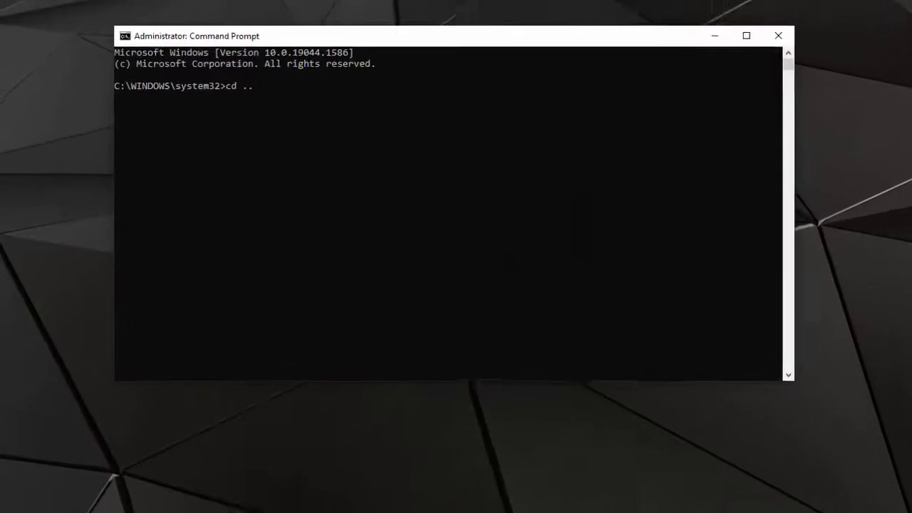
key("Return")
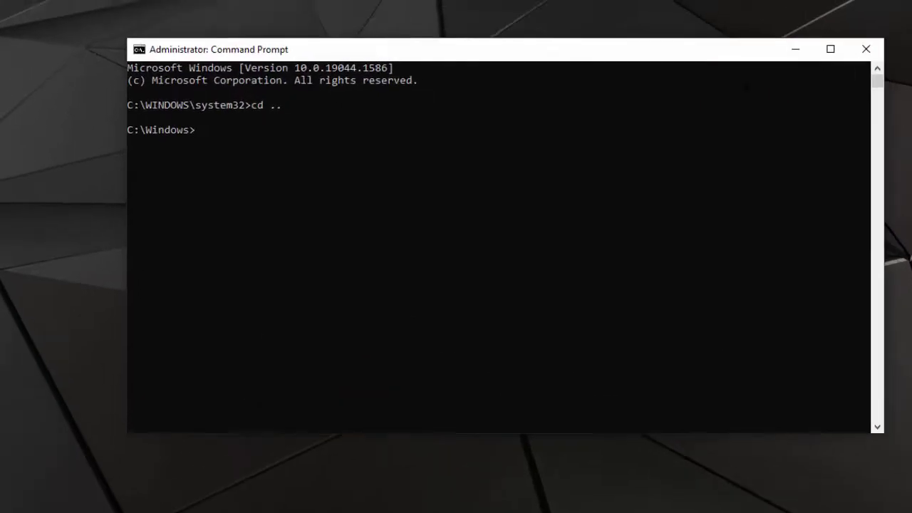
type("Pro")
key("Tab")
Step: Change directory into Windows Kits\10\bin\10.0.18362.0\x64
key("Tab")
key("Return")
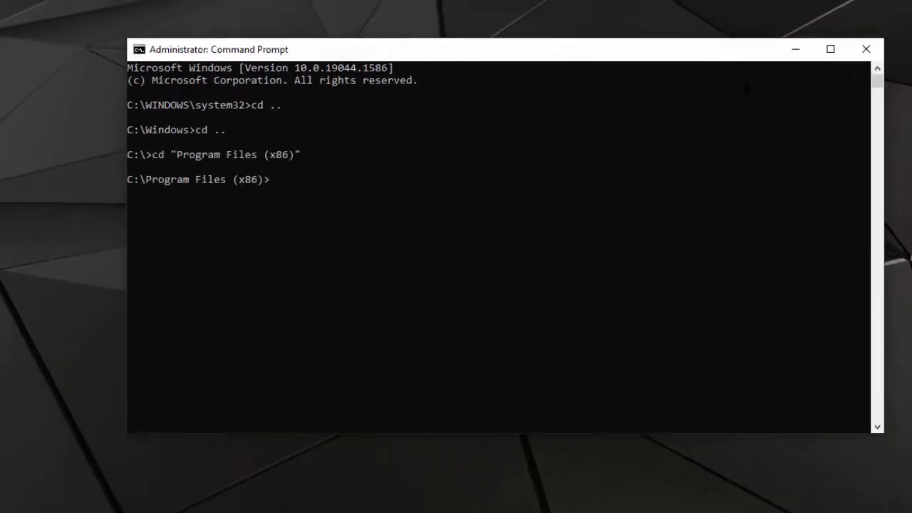
type("cd \"W")
key("Tab")
key("Tab")
key("Return")
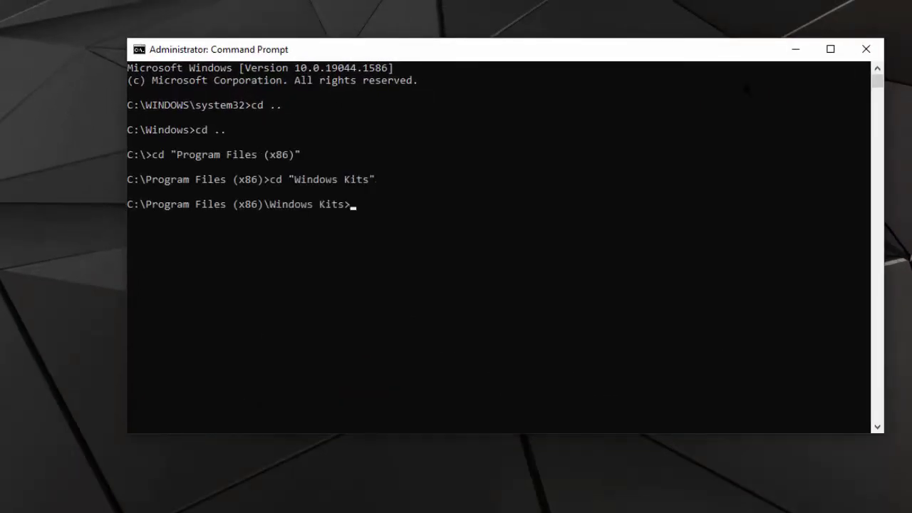
type("cd 10")
key("Return")
type("cd bi")
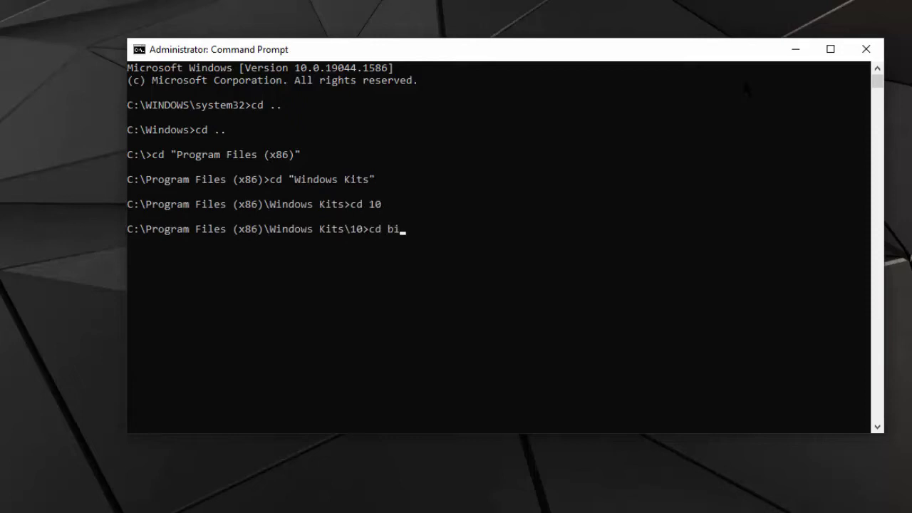
type("n")
key("Return")
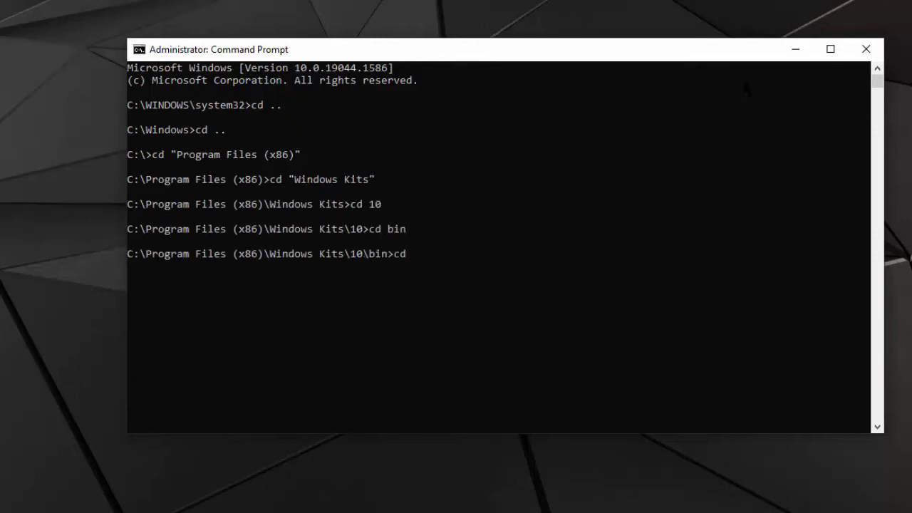
type("cd 10.")
key("Tab")
key("Return")
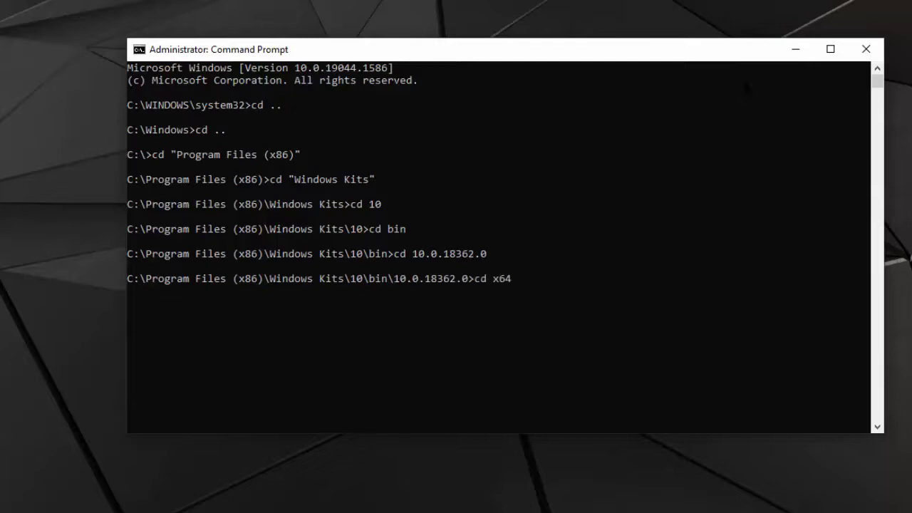
key("Return")
Step: Paste and run the signtool sign command on poly.msi, then type exit
left_click(139, 49)
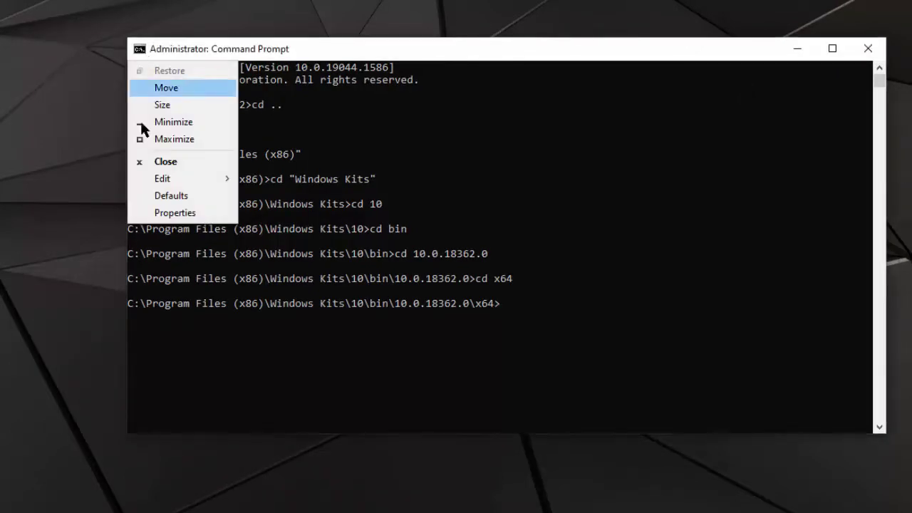
mouse_move(177, 181)
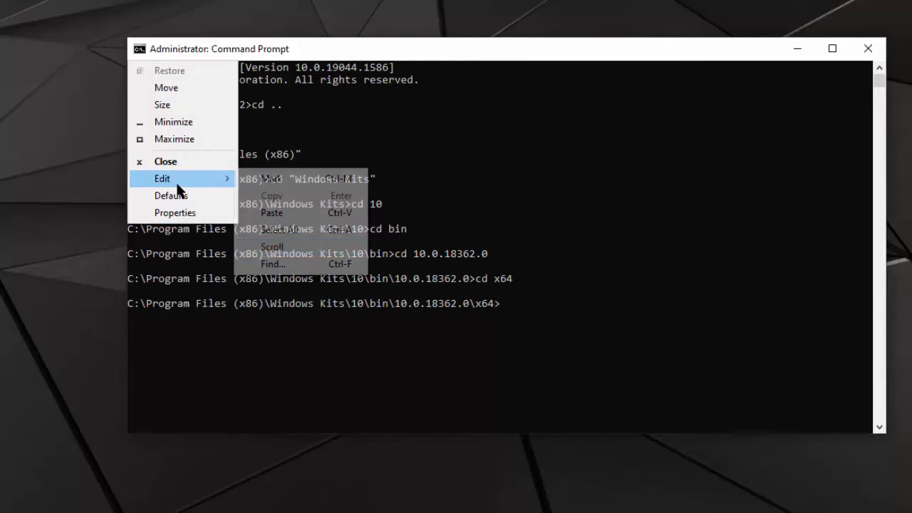
left_click(315, 212)
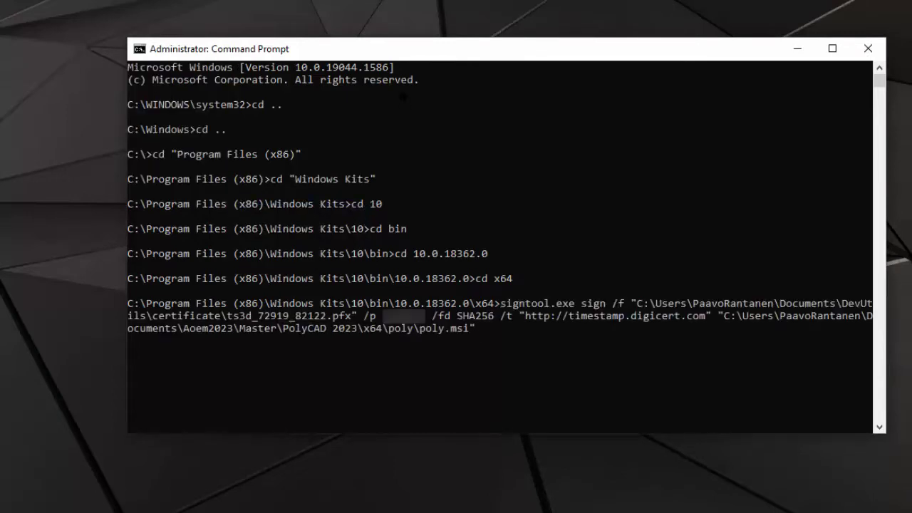
key("Return")
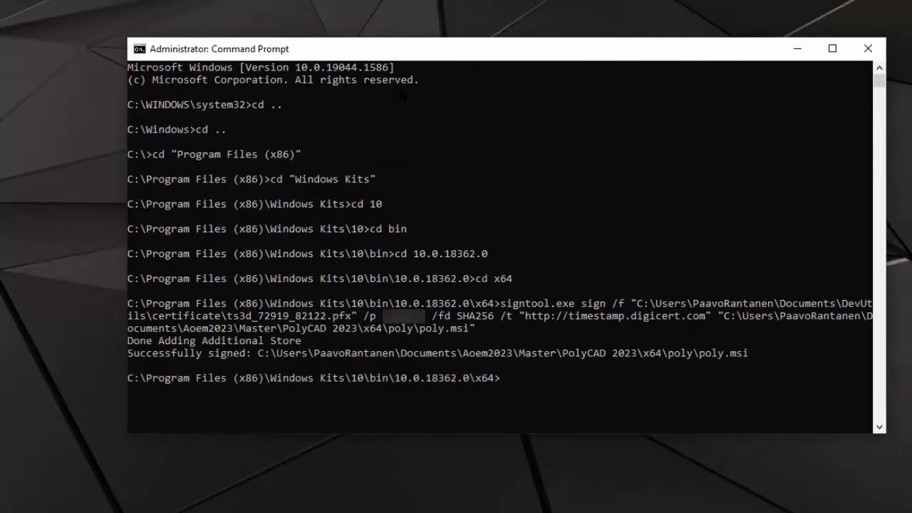
type("exit")
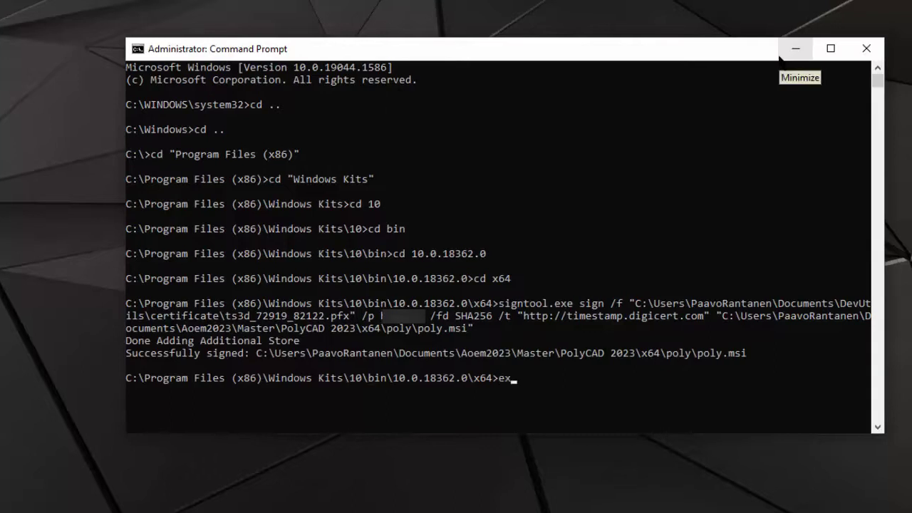